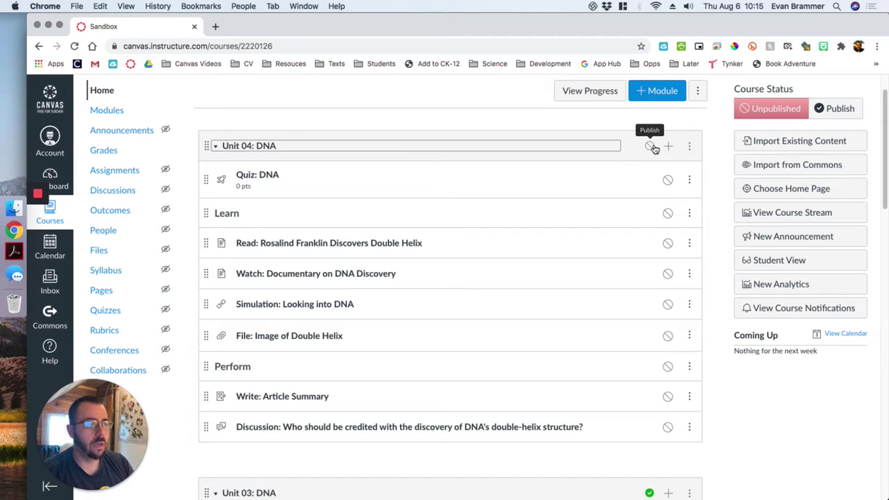
- Publish the Unit 04: DNA module together with its items, and set the module itself back to unpublished
left_click(652, 146)
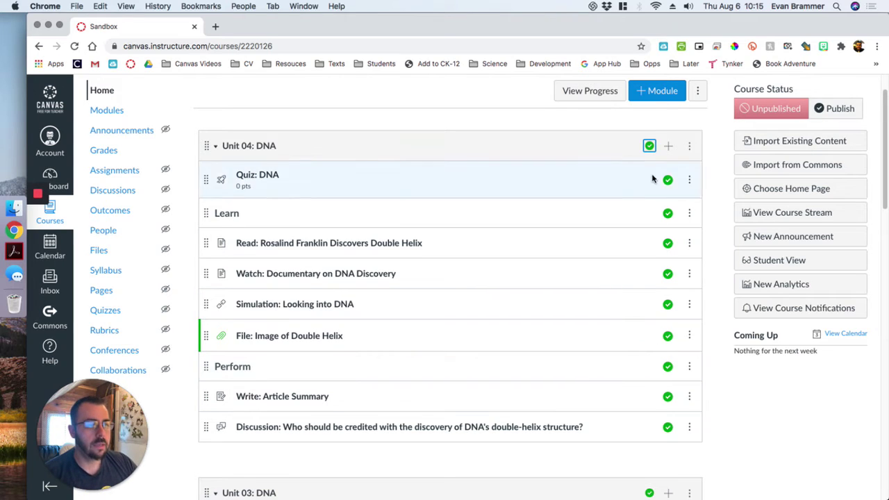
left_click(649, 147)
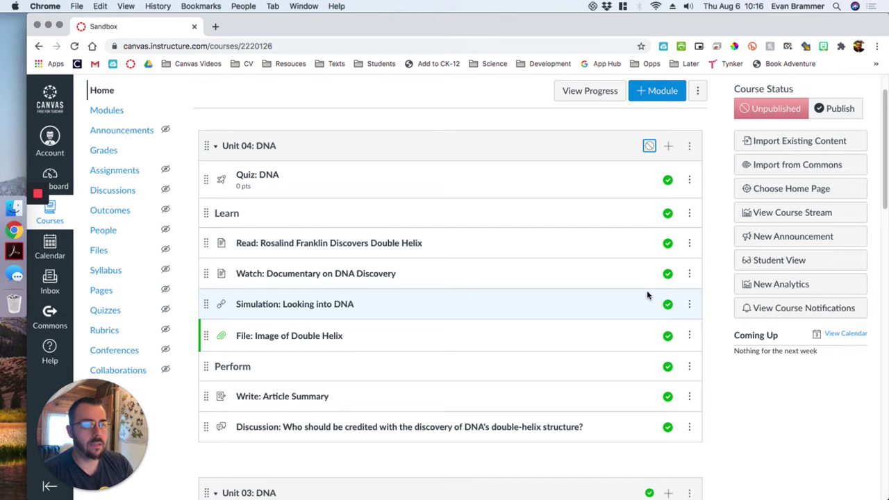
- Unpublish the DNA quiz, the Learn header, the Rosalind Franklin page, the DNA documentary page and the simulation link in Unit 04
left_click(667, 180)
left_click(667, 213)
left_click(667, 243)
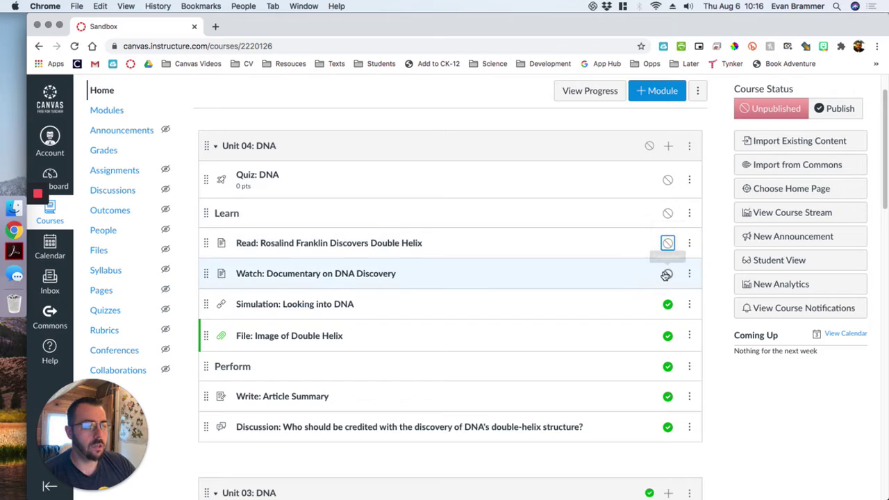
left_click(667, 273)
left_click(667, 306)
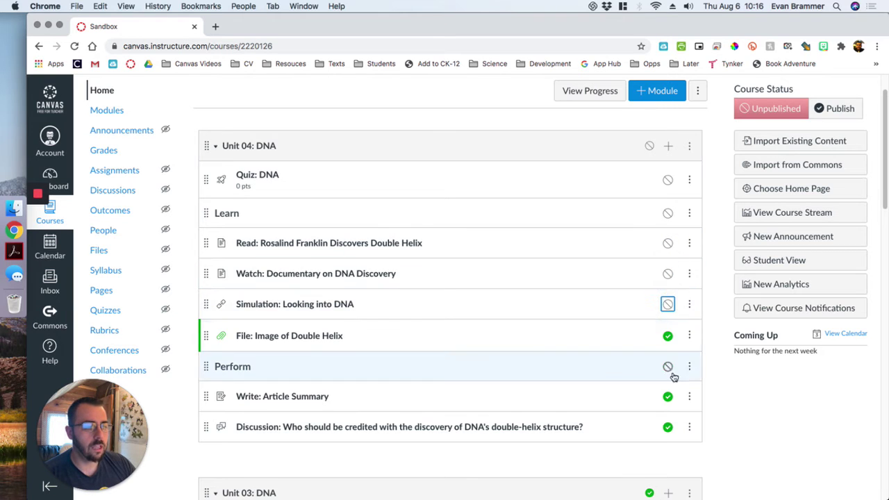
- Set the Image of Double Helix file's permissions to Unpublish, and unpublish the Perform header, the Article Summary assignment and the discussion
left_click(668, 337)
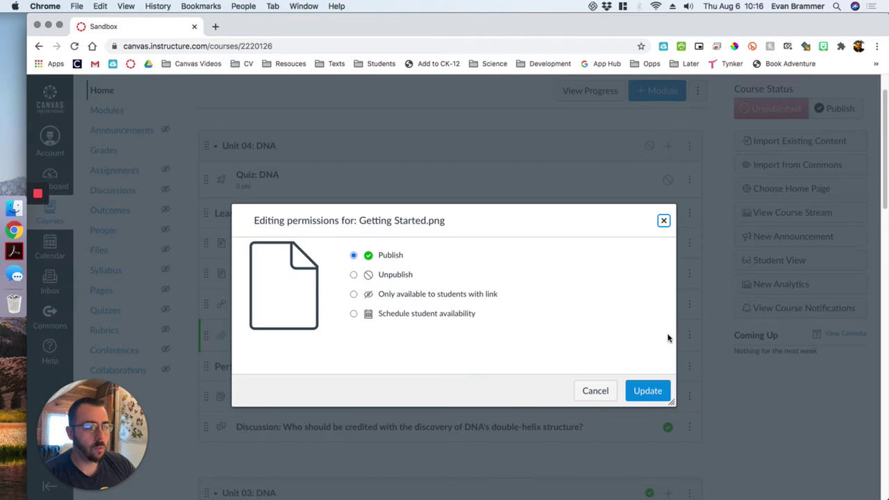
left_click(663, 220)
left_click(667, 337)
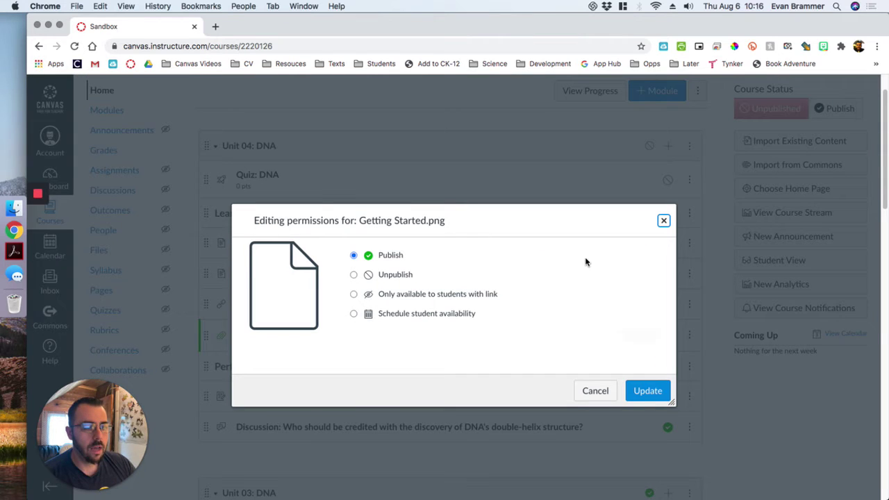
left_click(354, 278)
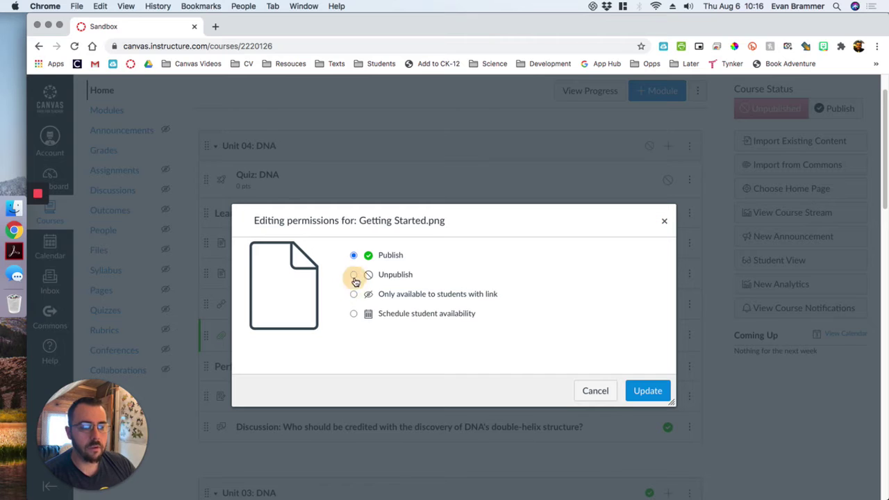
left_click(647, 390)
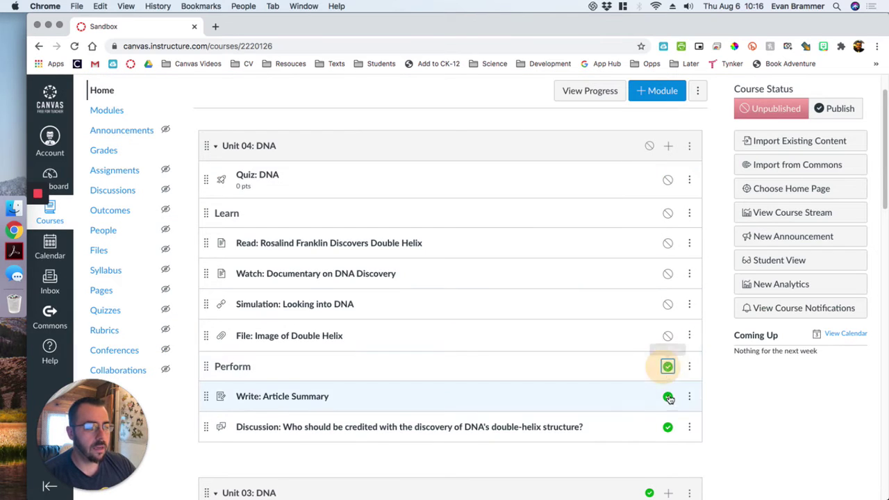
left_click(667, 395)
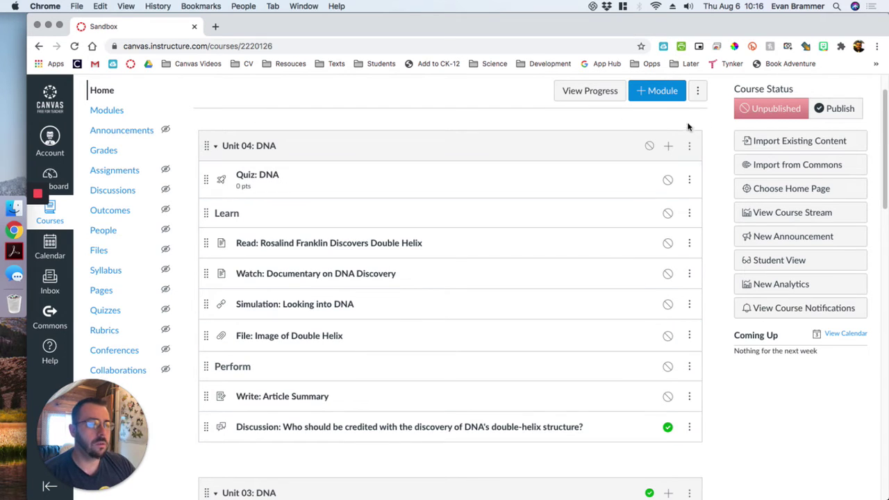
left_click(667, 426)
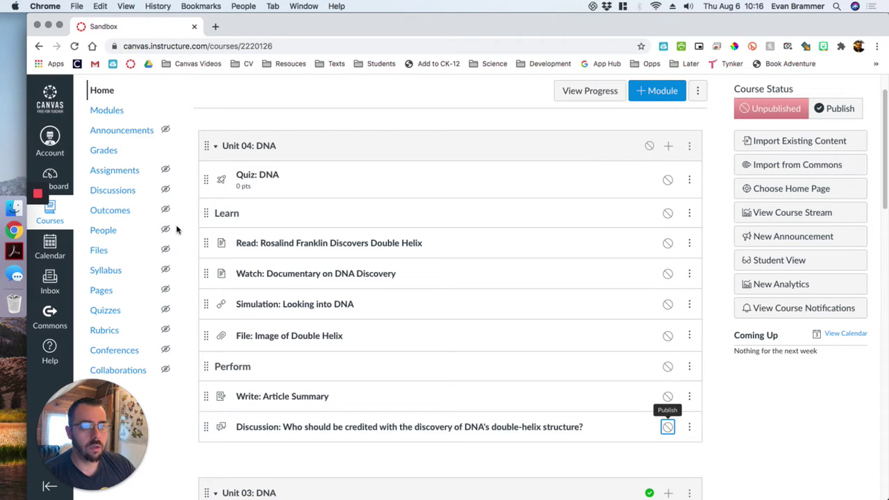
- Publish Assignment Type Copy in Unit 03: DNA, and unpublish the same assignment from its listing in Unit 03: DNA Copy
left_click_drag(885, 148, 884, 254)
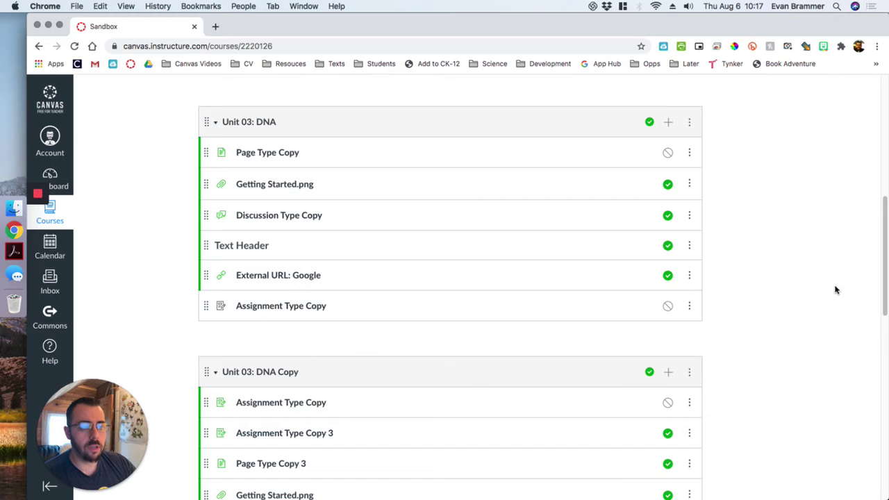
scroll(737, 278, "down", 2)
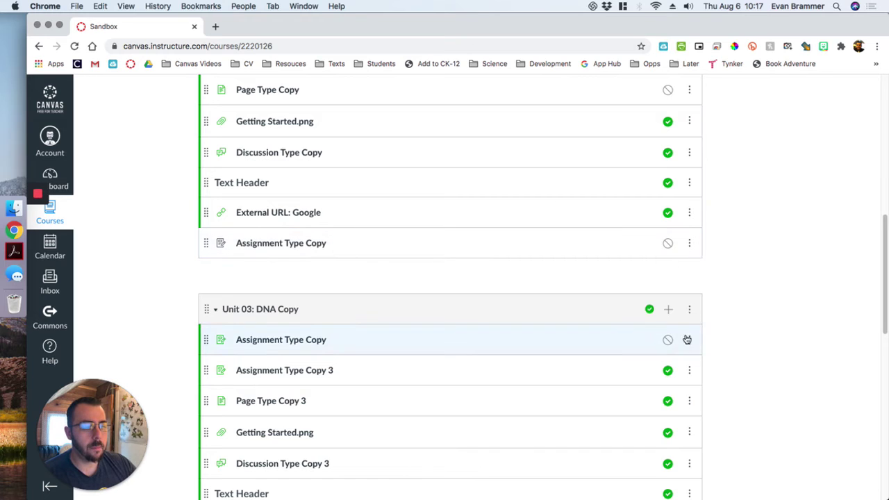
left_click(667, 244)
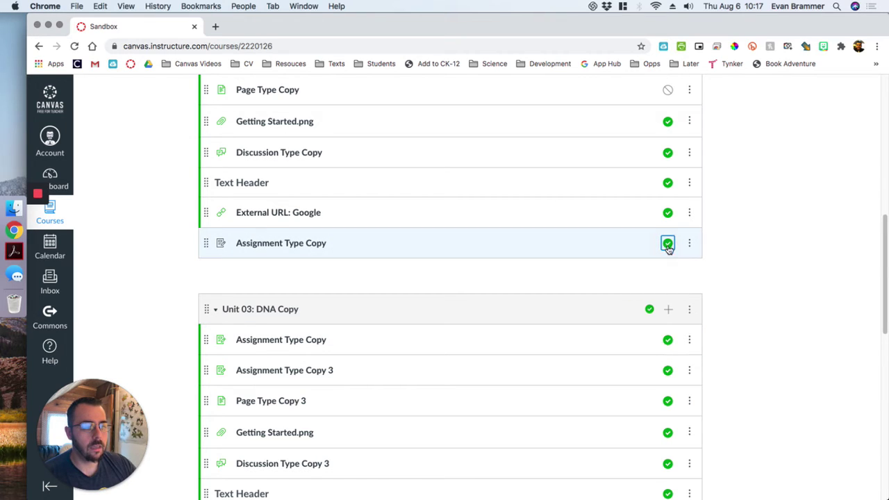
left_click(668, 340)
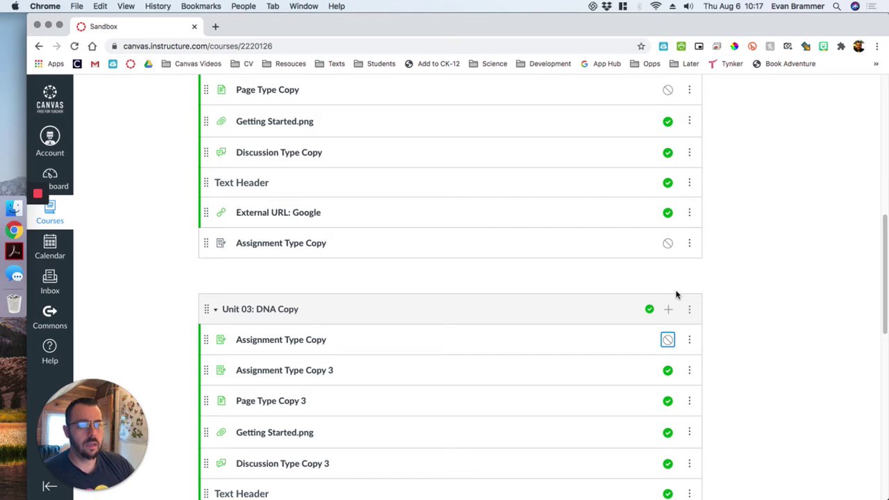
- Open the page "Read: Rosalind Franklin Discovers Double Helix" from Unit 04: DNA and publish it from the page itself
scroll(697, 283, "up", 5)
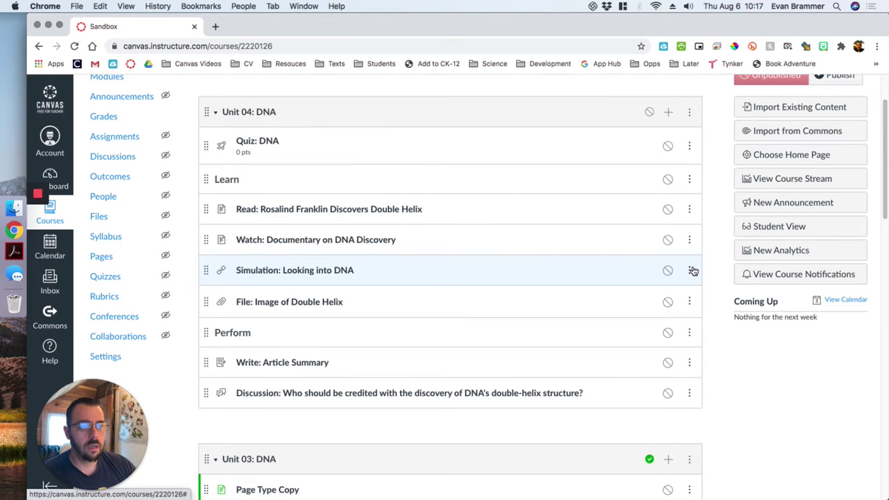
left_click(312, 215)
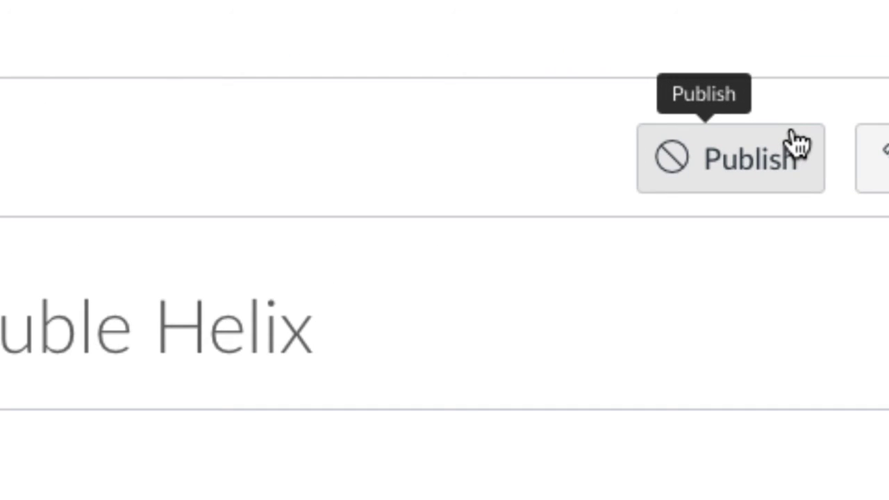
left_click(794, 142)
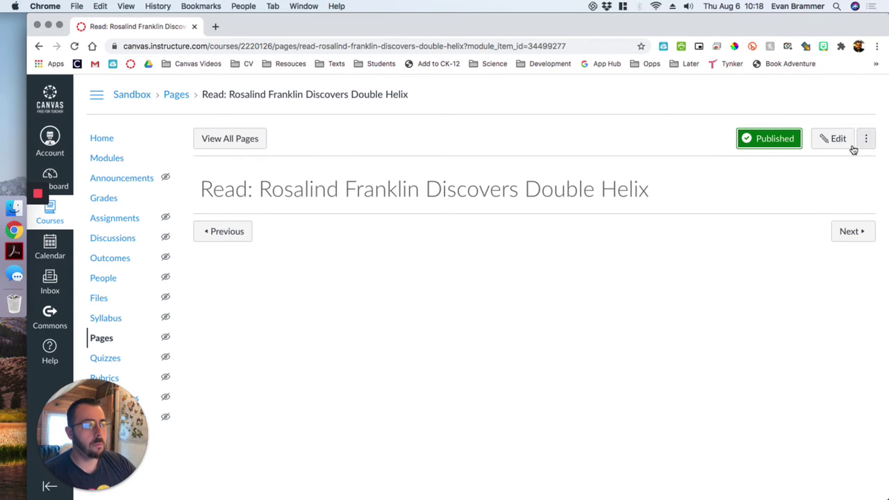
left_click(866, 139)
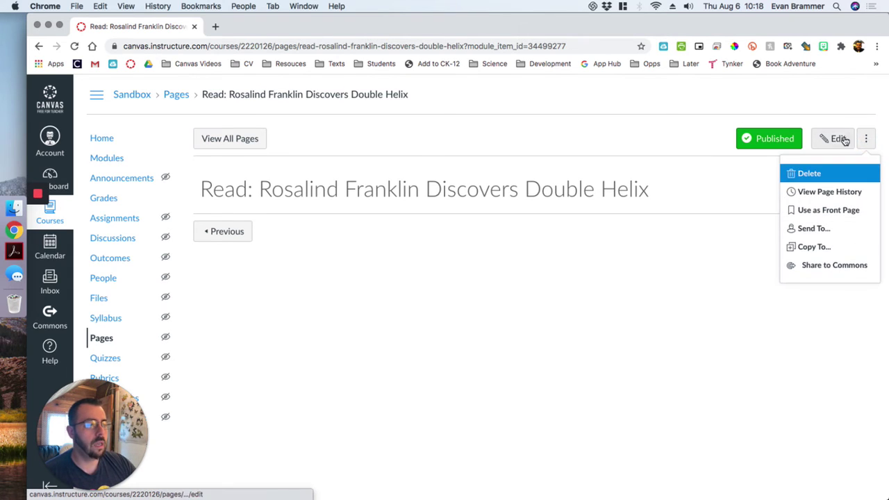
left_click(838, 139)
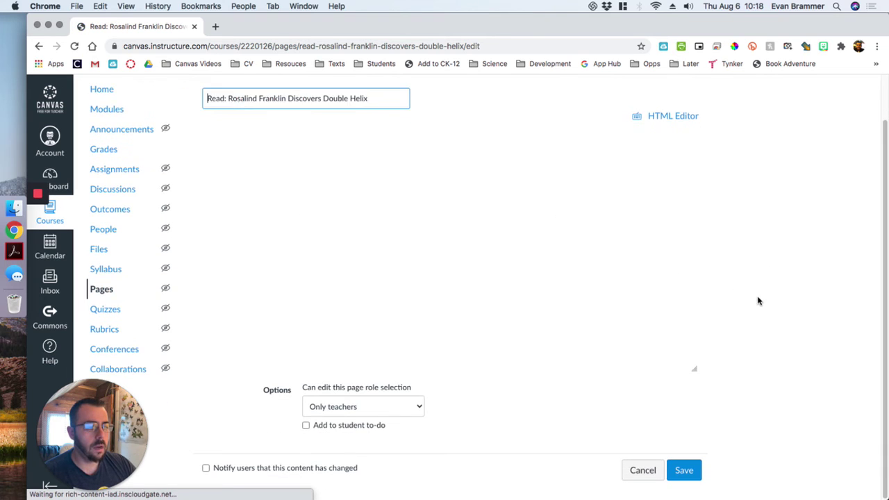
left_click(636, 478)
left_click(565, 120)
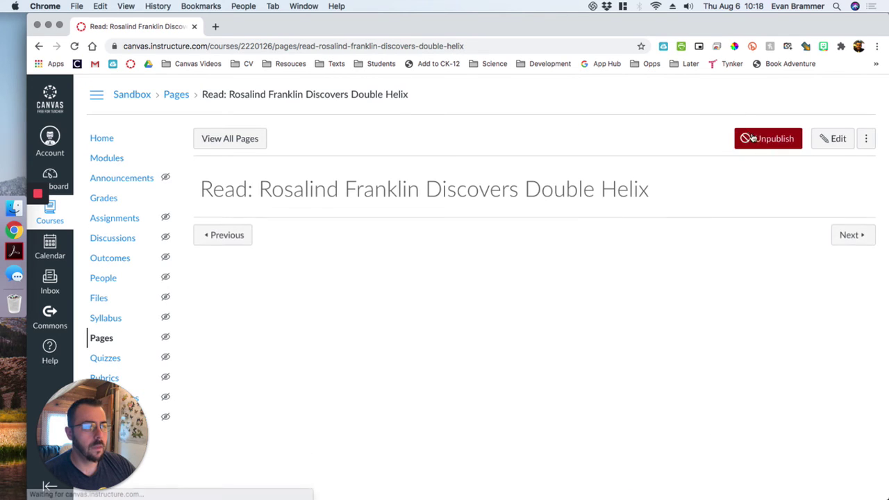
- Unpublish the Rosalind Franklin page and republish it while saving from its editor, returning to the course home page
left_click(773, 138)
left_click(826, 138)
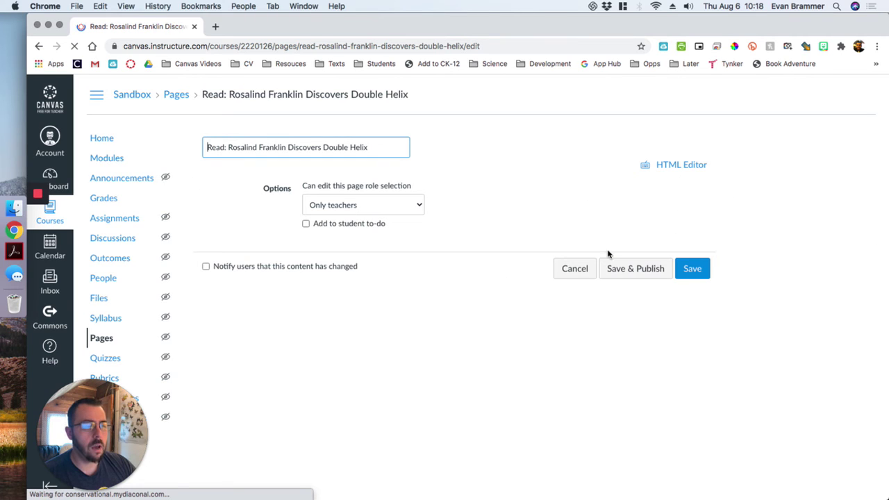
scroll(640, 159, "down", 1)
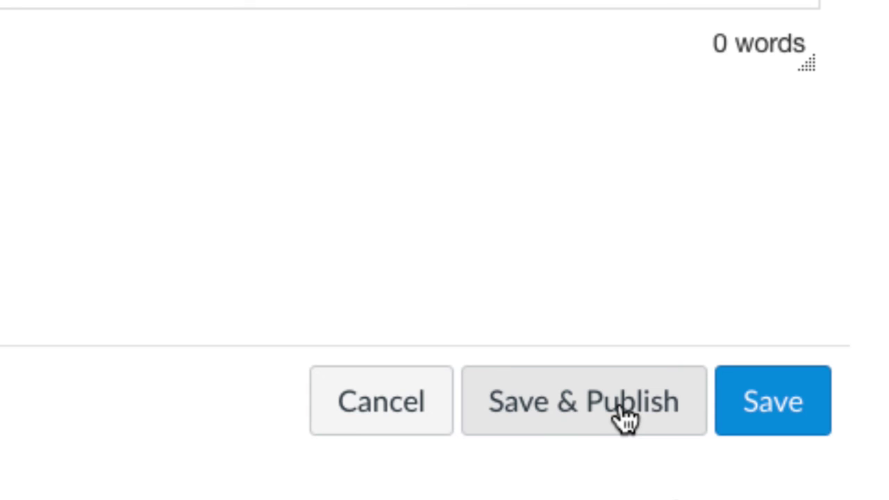
left_click(623, 414)
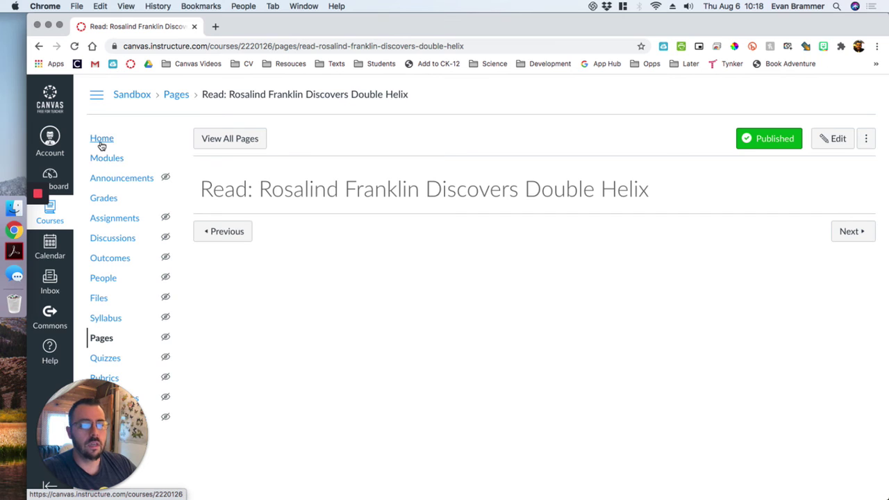
left_click(102, 140)
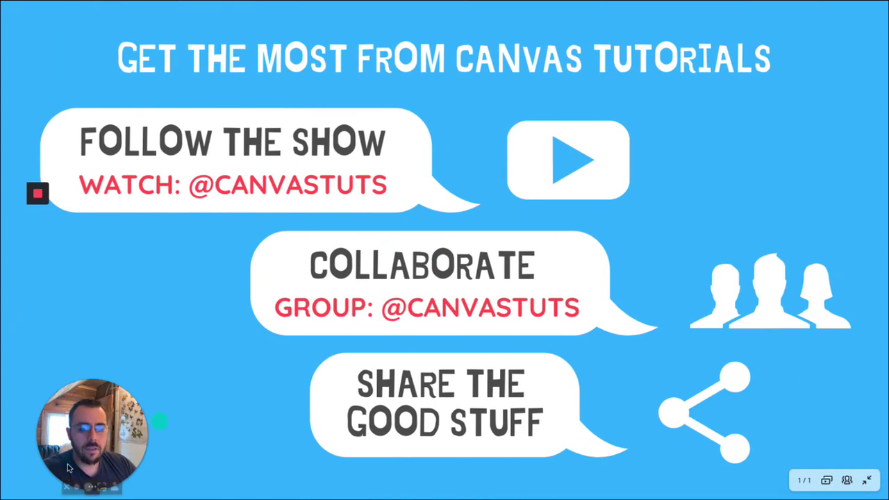
left_click(88, 487)
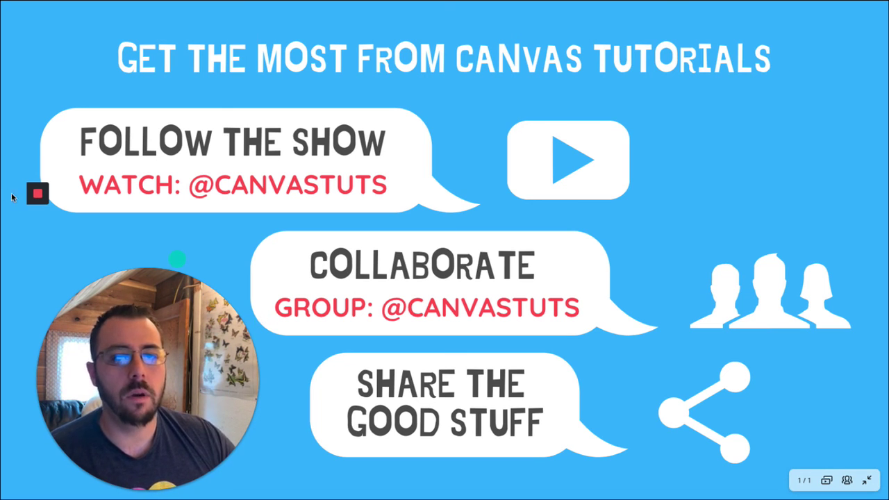
mouse_move(28, 192)
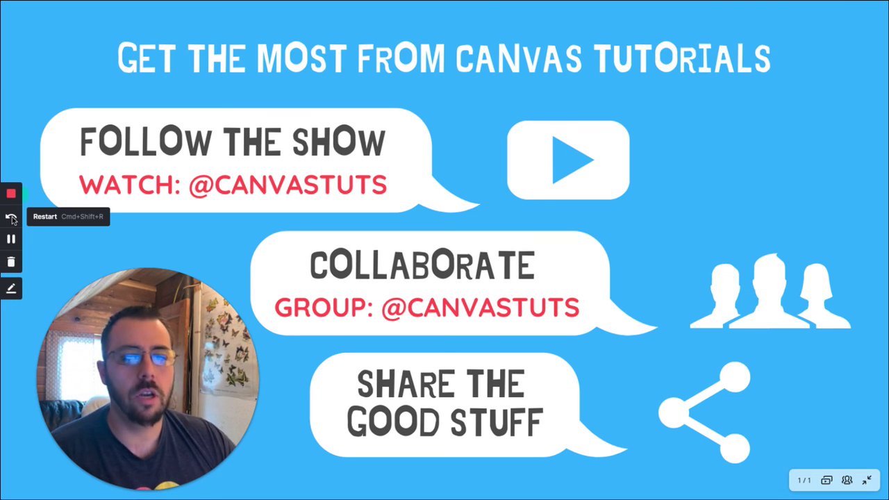